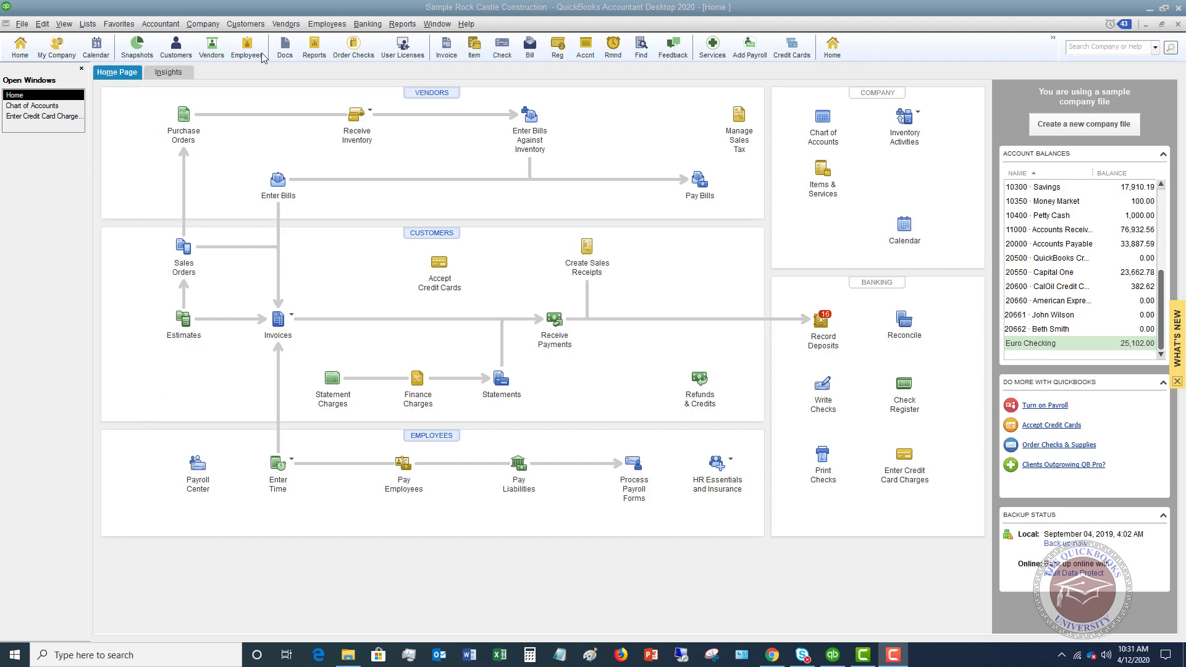
# Open Rock Castle's Chart of Accounts and scroll down to the liability accounts
pyautogui.click(208, 28)
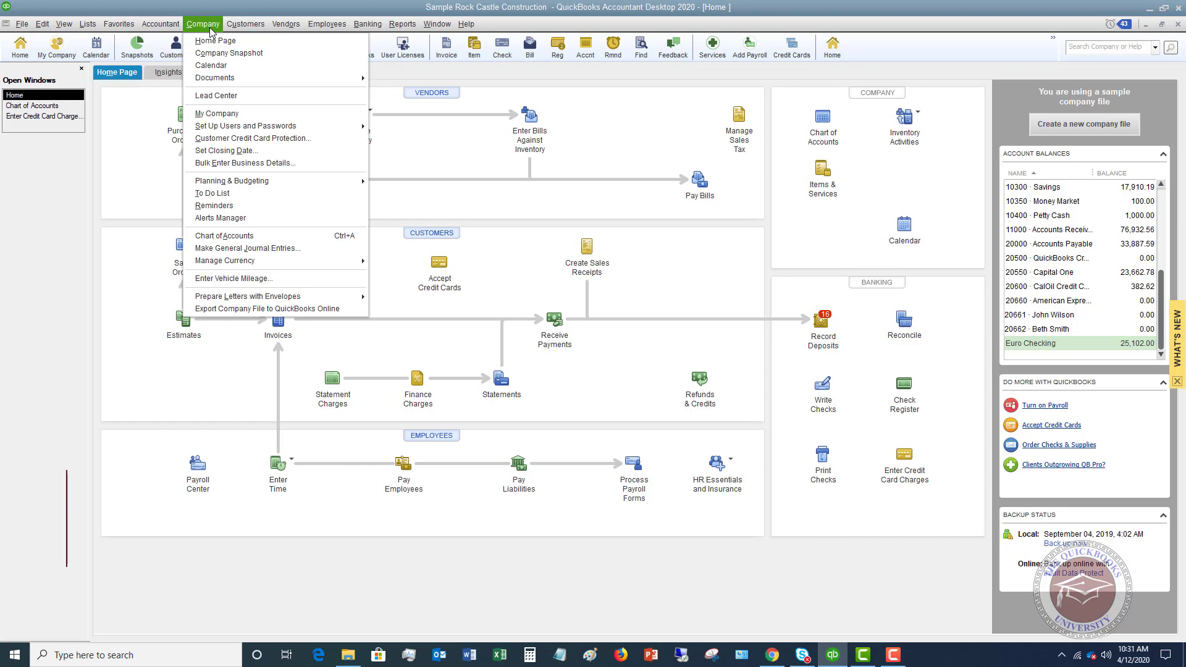
pyautogui.click(225, 237)
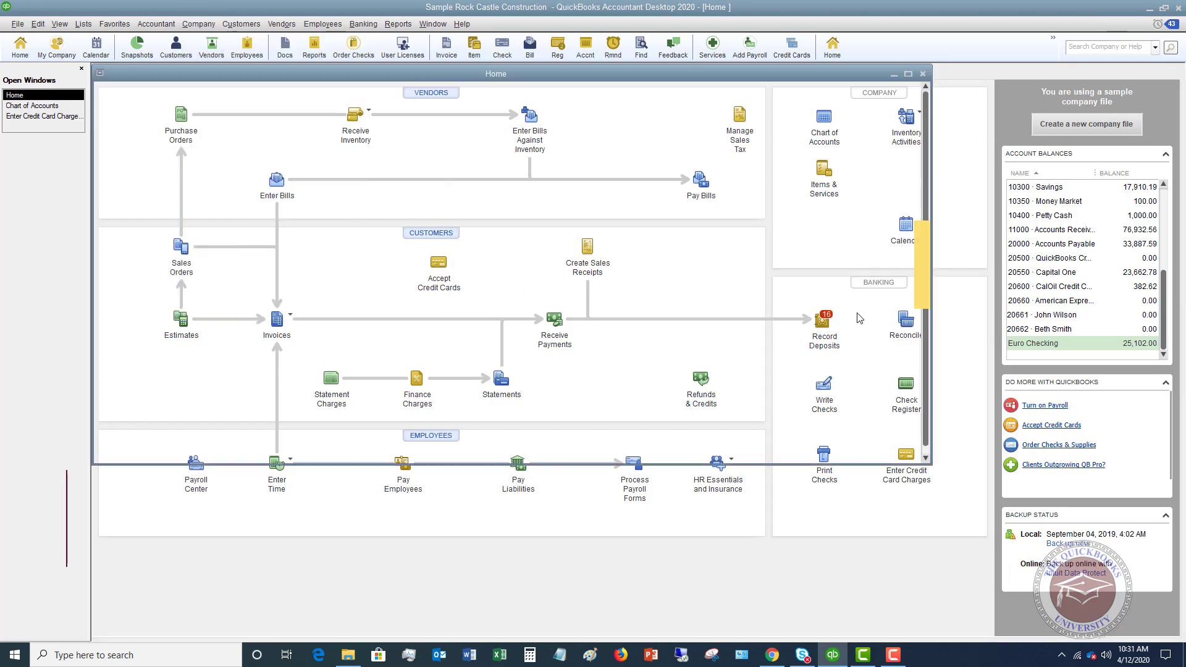
pyautogui.scroll(-3, 413, 336)
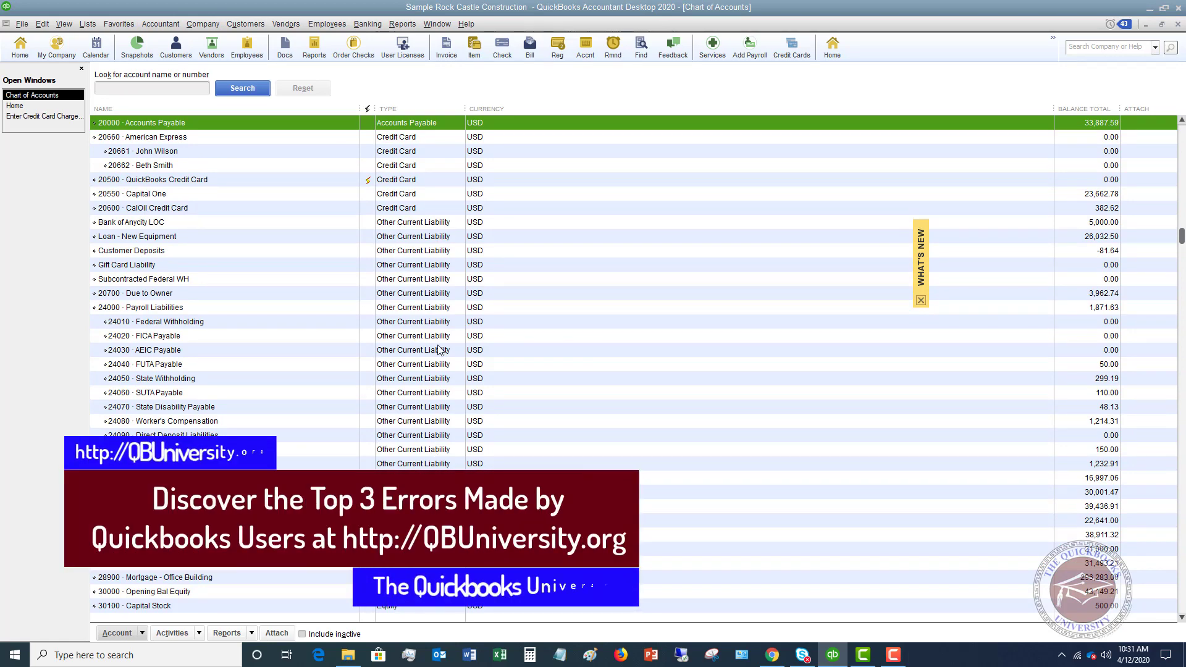
pyautogui.scroll(-2, 427, 383)
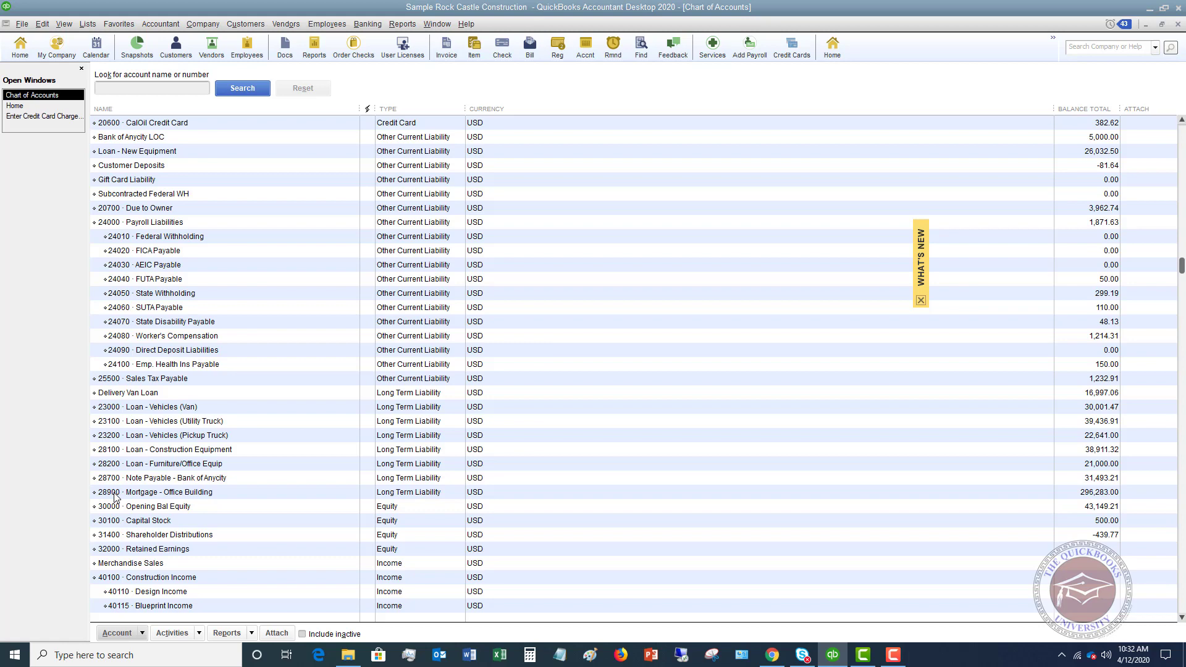
# Create a new Long Term Liability account with number 28950 and name 'PPP Loan'
pyautogui.click(142, 638)
pyautogui.click(139, 454)
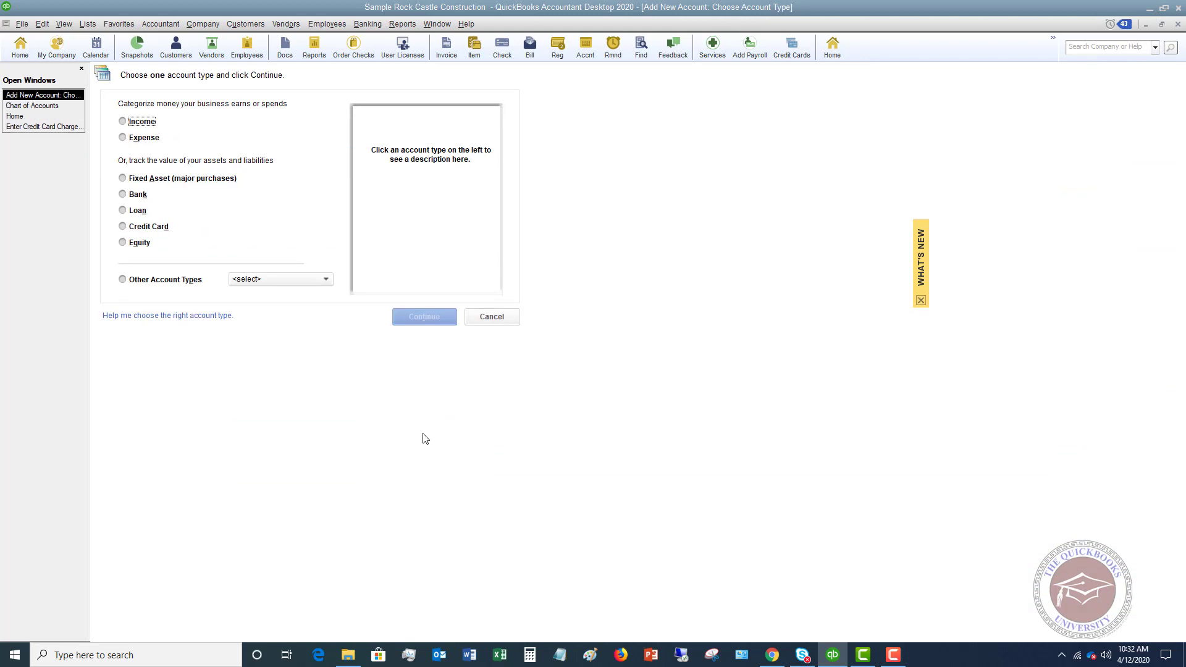
pyautogui.click(283, 276)
pyautogui.click(273, 367)
pyautogui.click(408, 317)
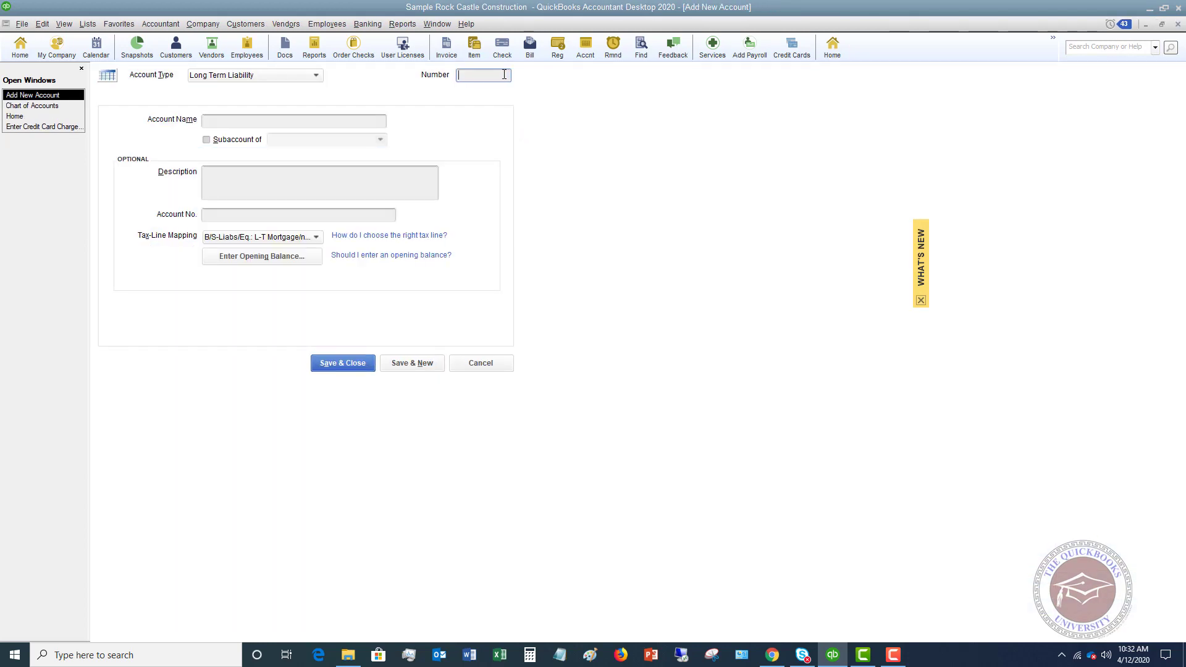
pyautogui.write('28950')
pyautogui.click(280, 121)
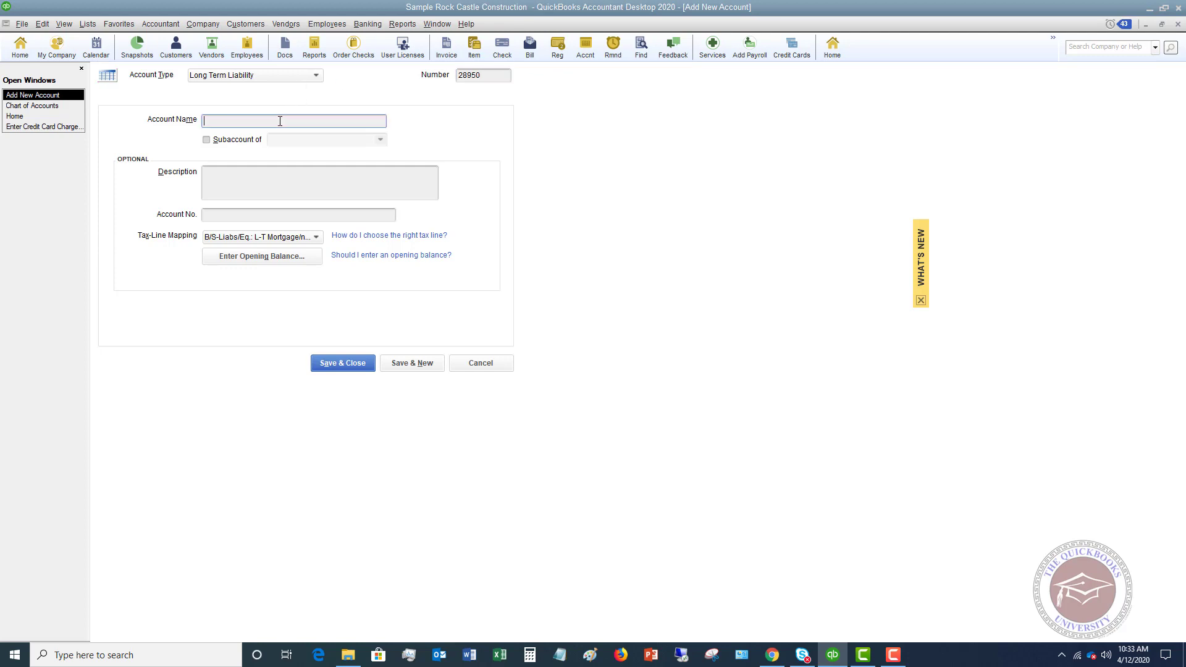
pyautogui.write('PPP Loan')
# Save the account and find 28950 PPP Loan in the Chart of Accounts at 0.00
pyautogui.click(341, 366)
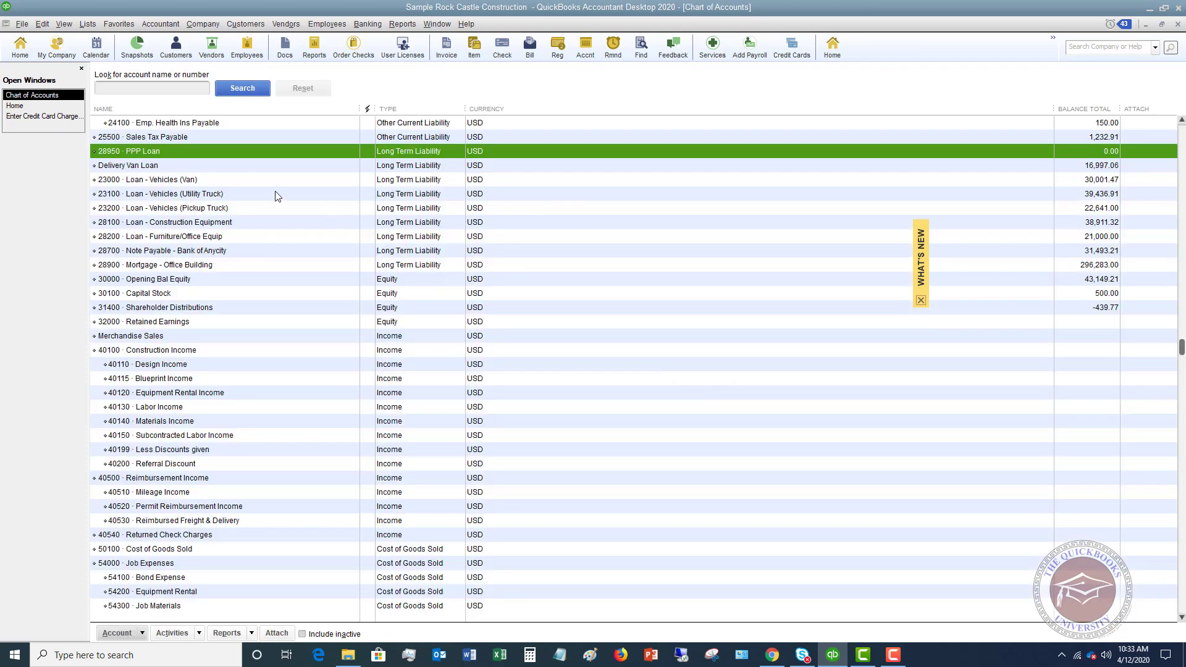
pyautogui.scroll(4, 277, 196)
pyautogui.scroll(-1, 276, 196)
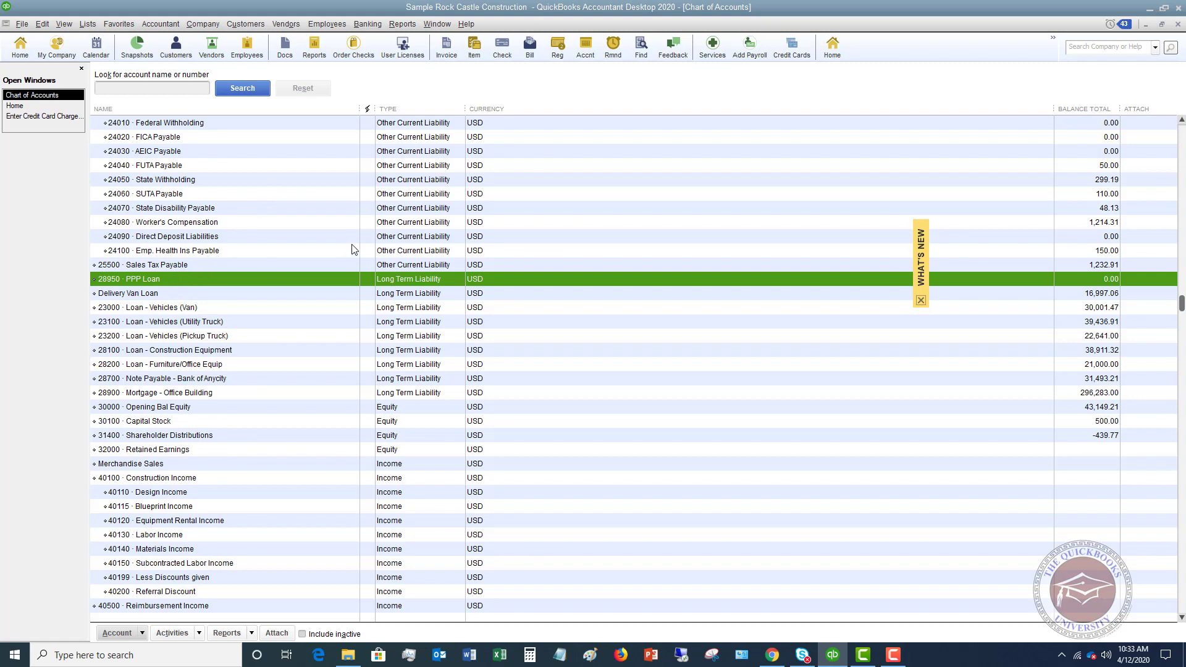
pyautogui.scroll(6, 352, 249)
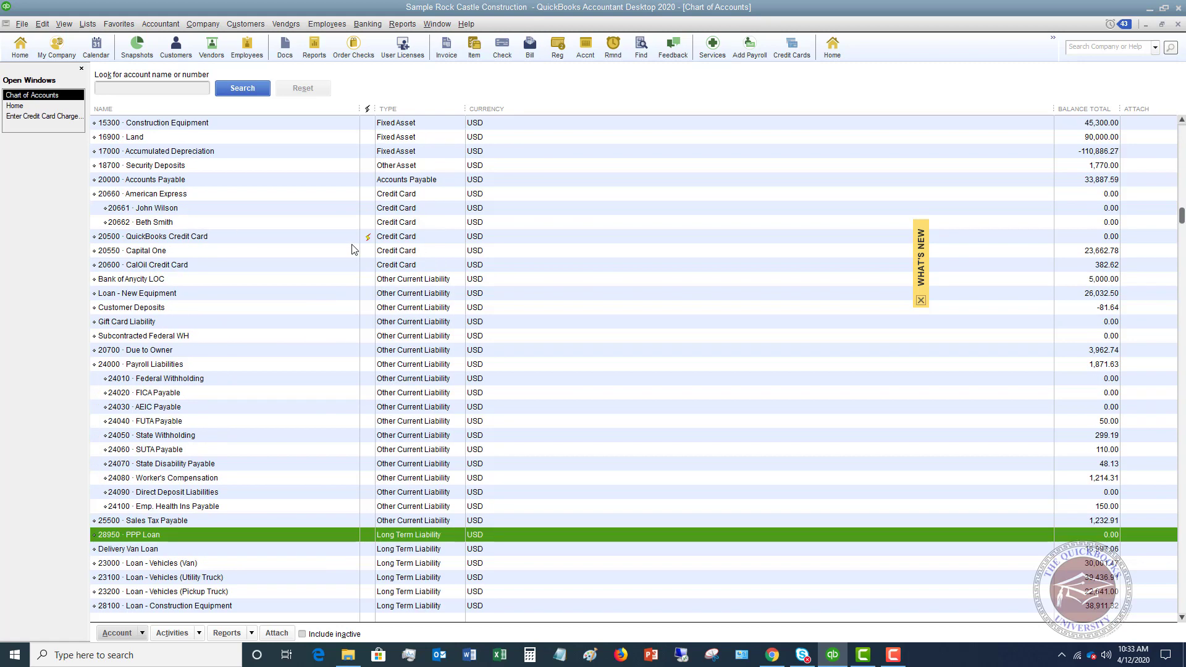
pyautogui.click(366, 25)
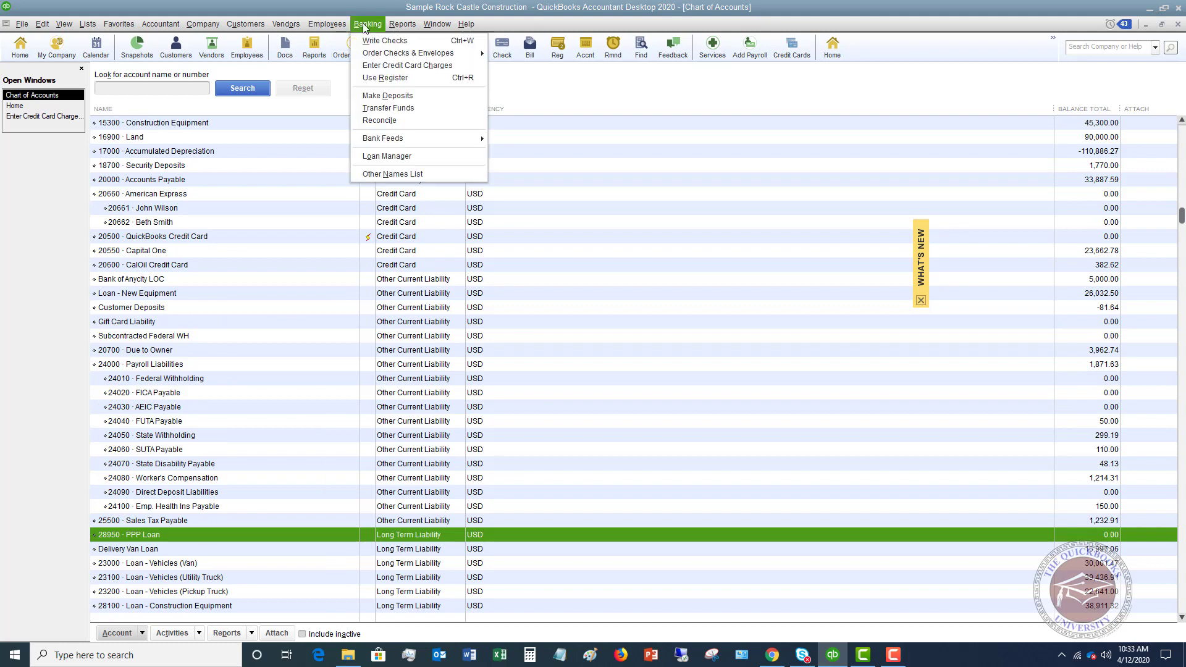
# Start a blank Make Deposits form into 10100 Checking, skipping pending customer payments
pyautogui.click(398, 95)
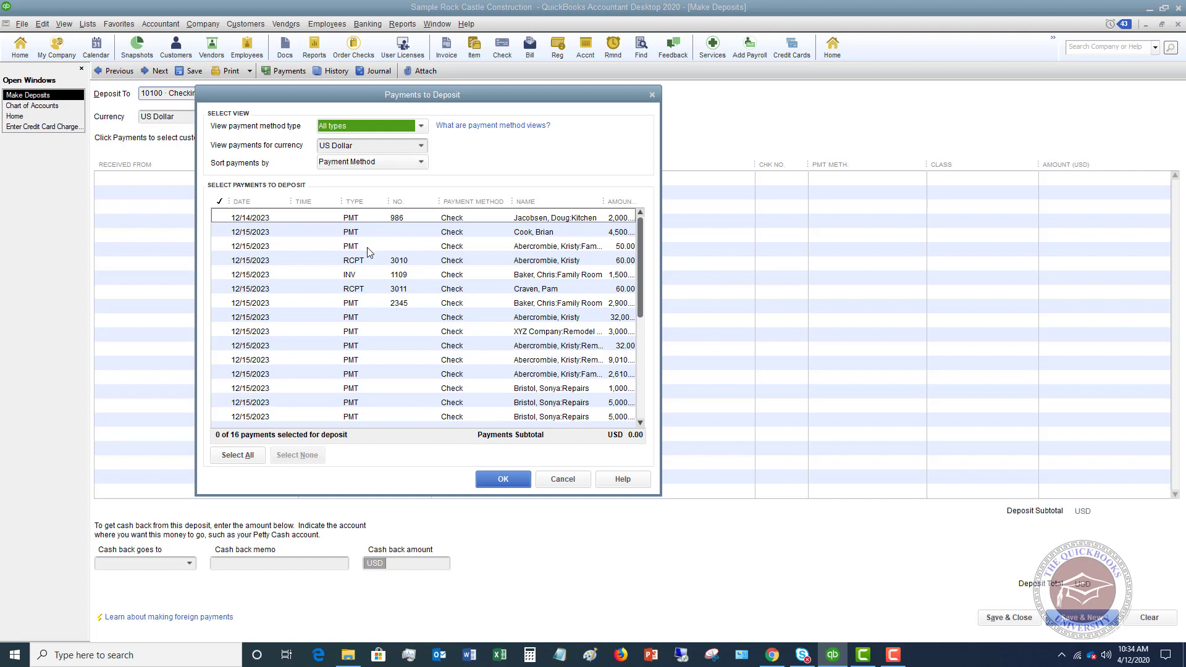
pyautogui.click(563, 480)
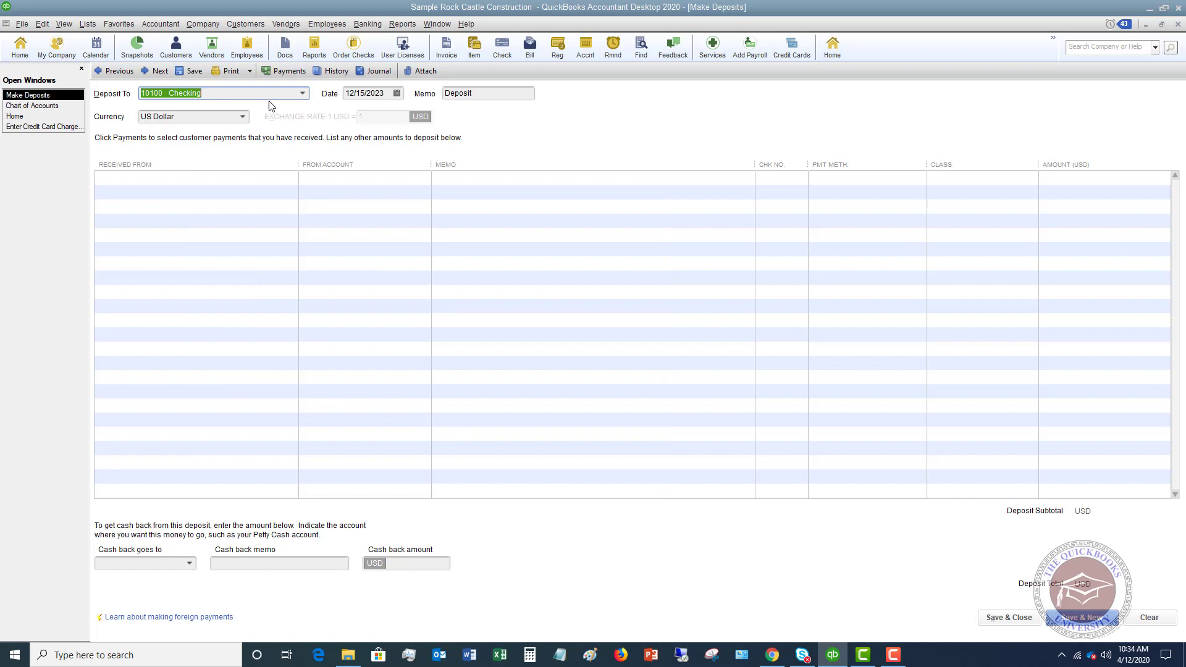
# Enter 'Suntrust Bank' as Received From and quick-add it as a new vendor
pyautogui.click(177, 181)
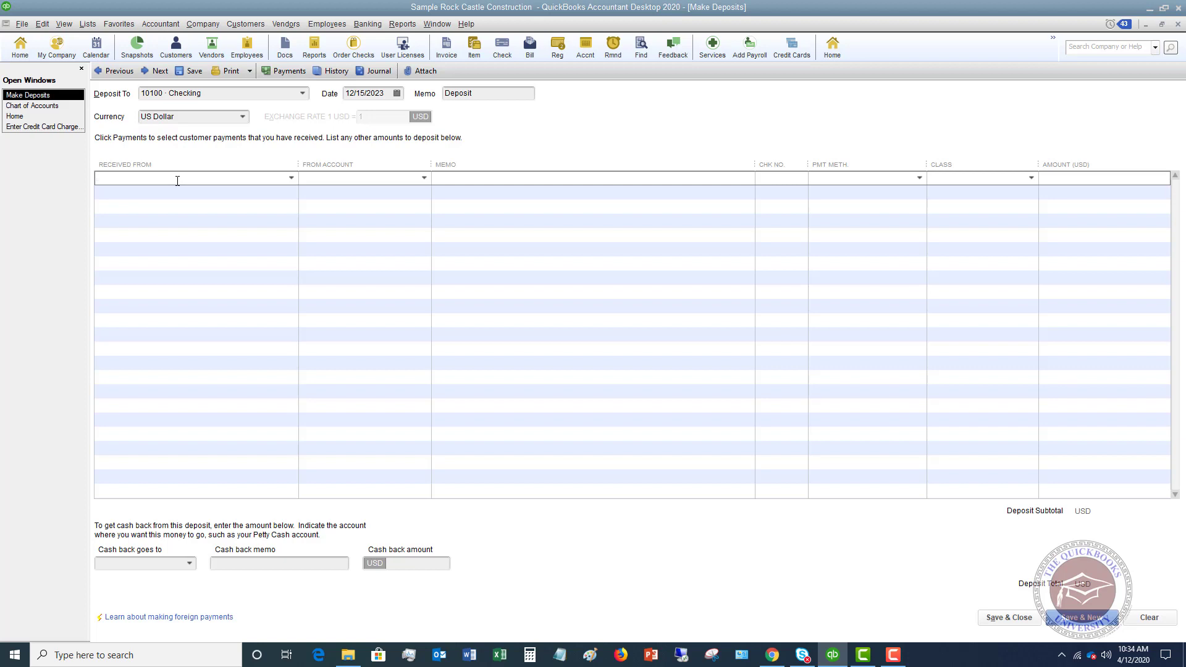
pyautogui.write('Suntrust Bank')
pyautogui.press('Tab')
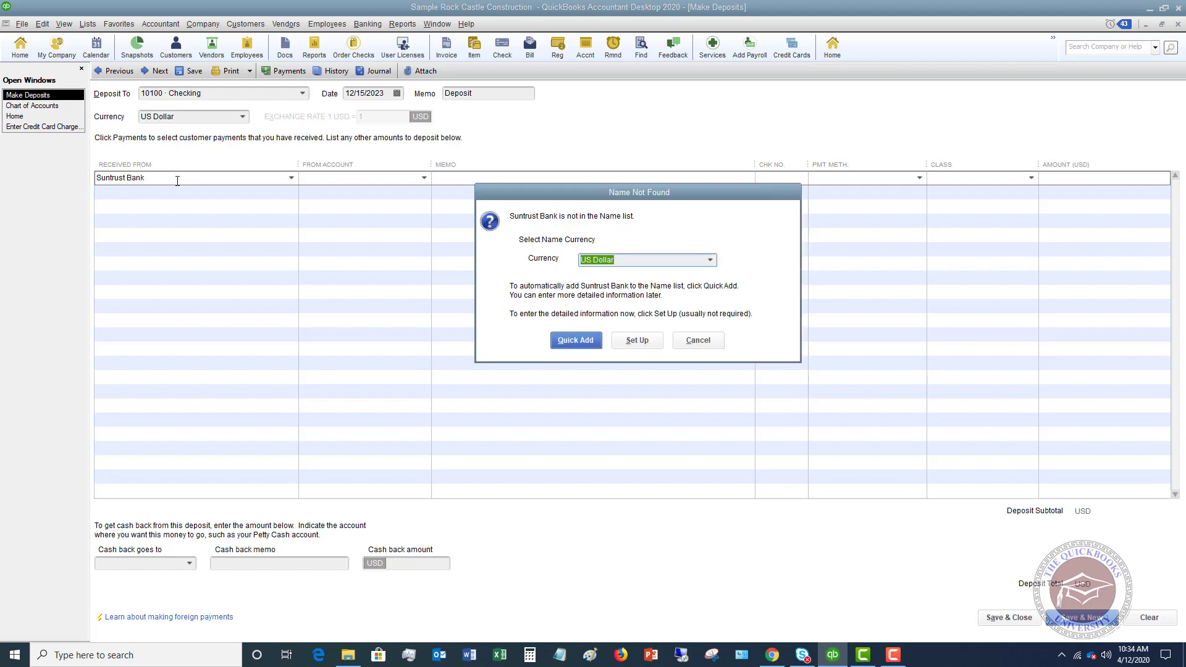
pyautogui.click(566, 340)
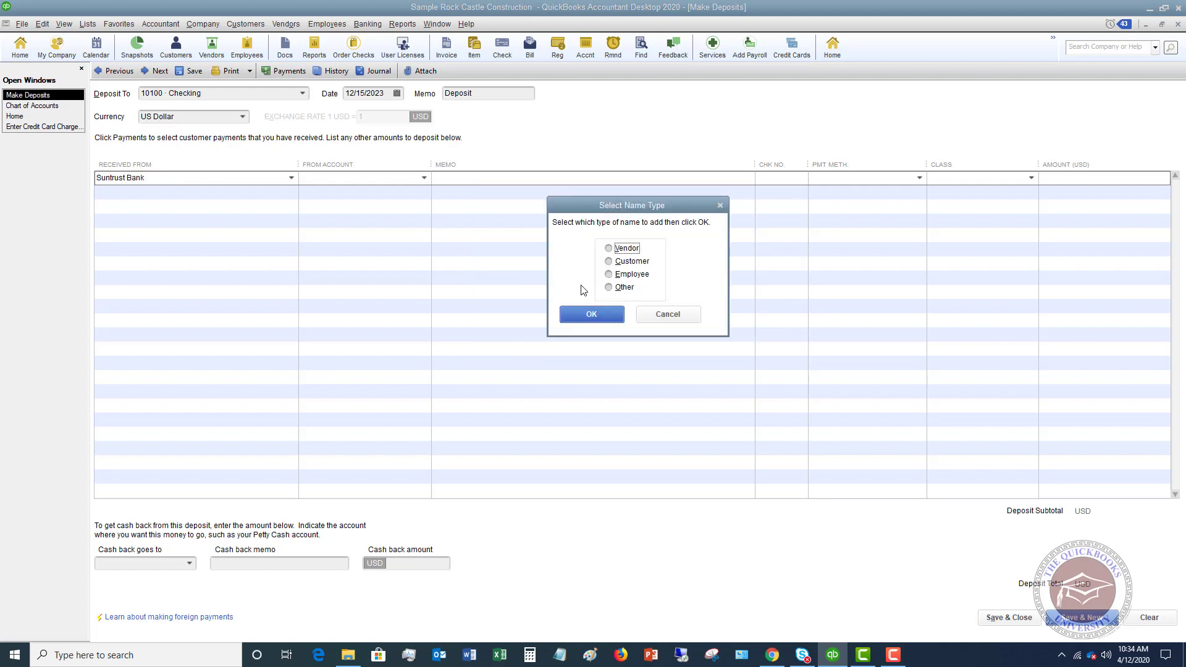
pyautogui.click(608, 248)
pyautogui.click(602, 317)
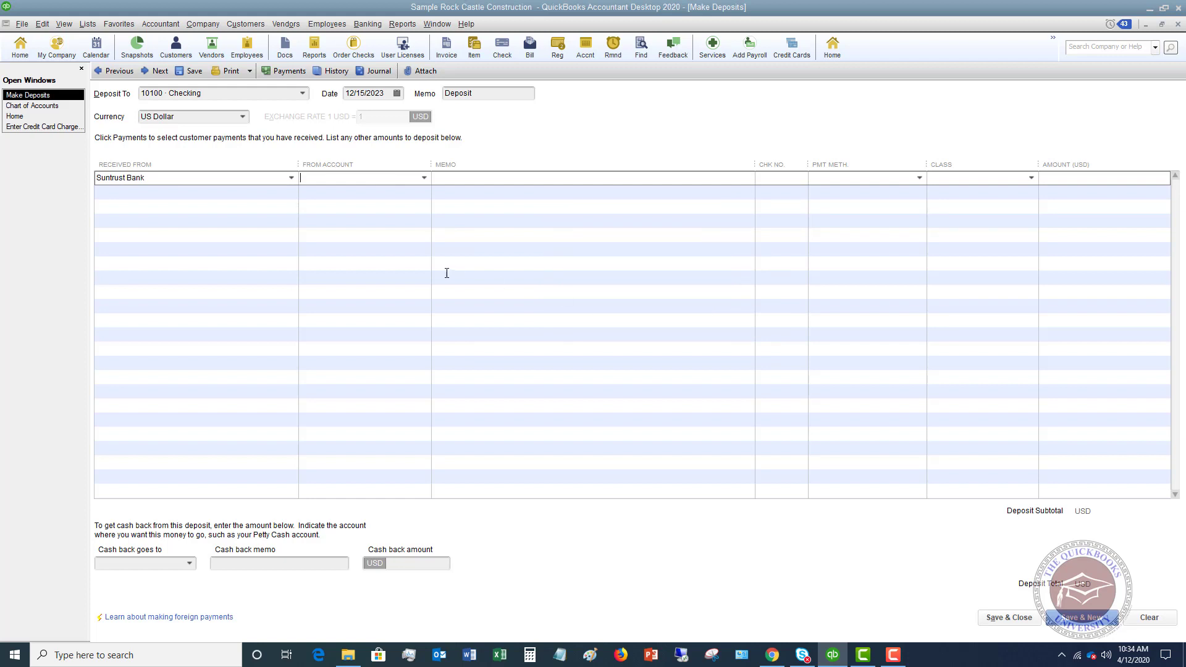
# Fill the deposit line: from account 28950 PPP Loan, memo 'PPP Loan proceeds', amount 50000
pyautogui.click(424, 179)
pyautogui.scroll(-13, 438, 284)
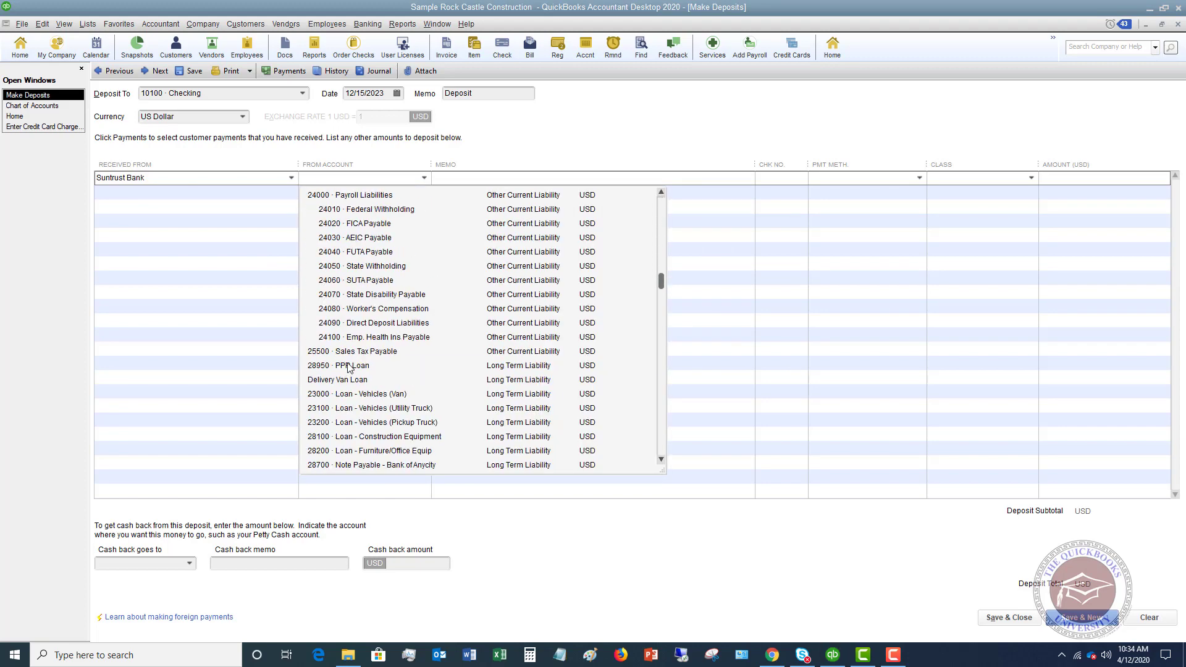
pyautogui.click(347, 366)
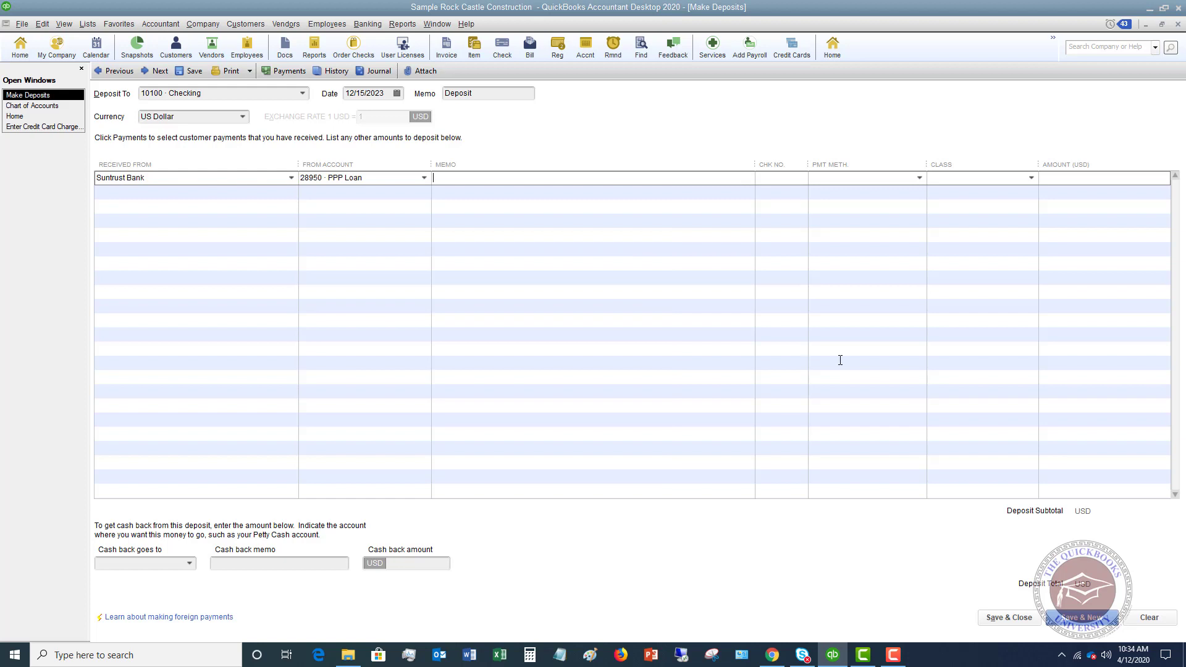
pyautogui.write('PPP')
pyautogui.write(' Loan')
pyautogui.write(' proceeds')
pyautogui.write('50000')
pyautogui.press('Tab')
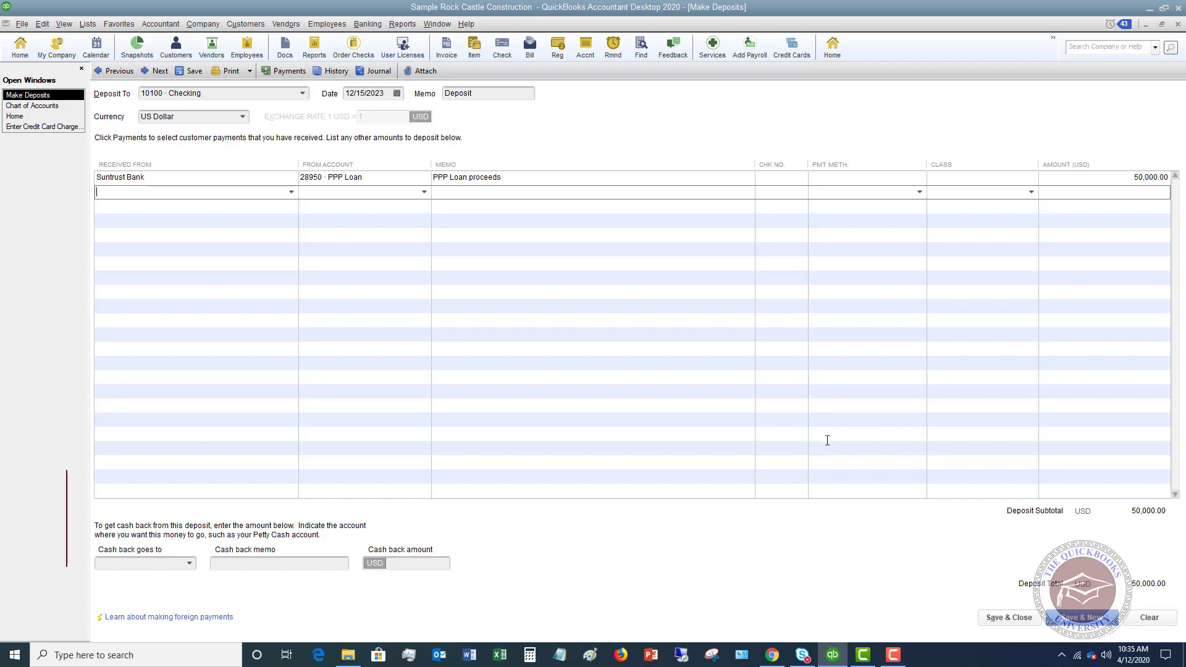
# Save the deposit, check PPP Loan shows 50,000.00, and open the 10100 Checking register
pyautogui.click(1004, 617)
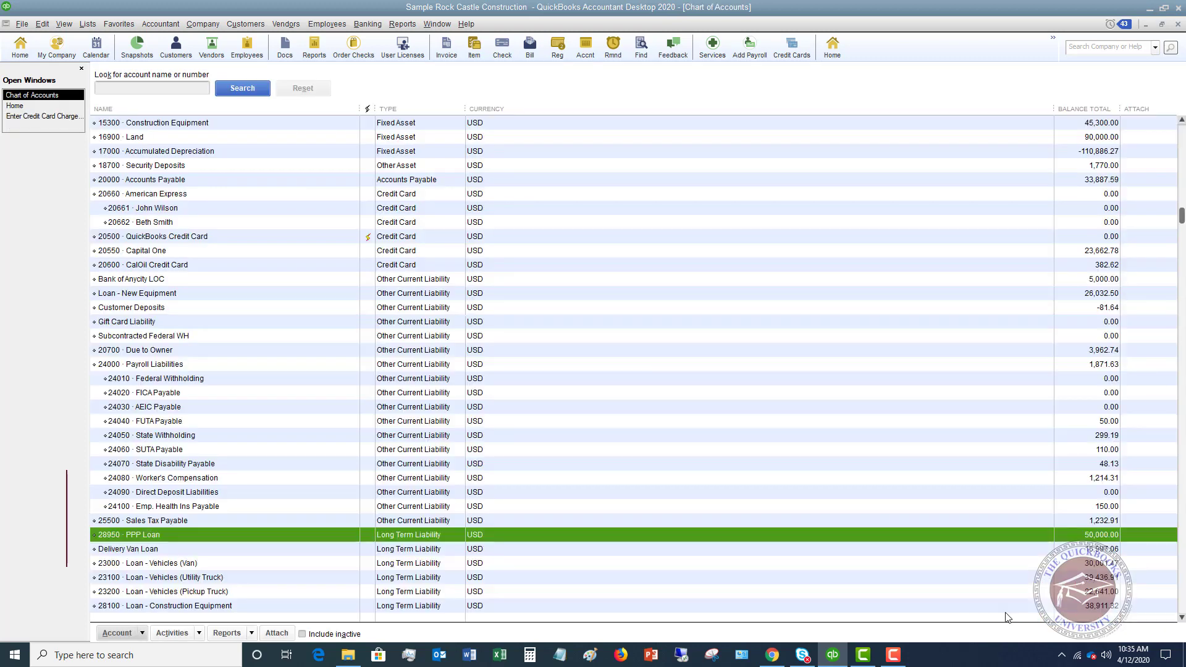
pyautogui.scroll(-1, 812, 247)
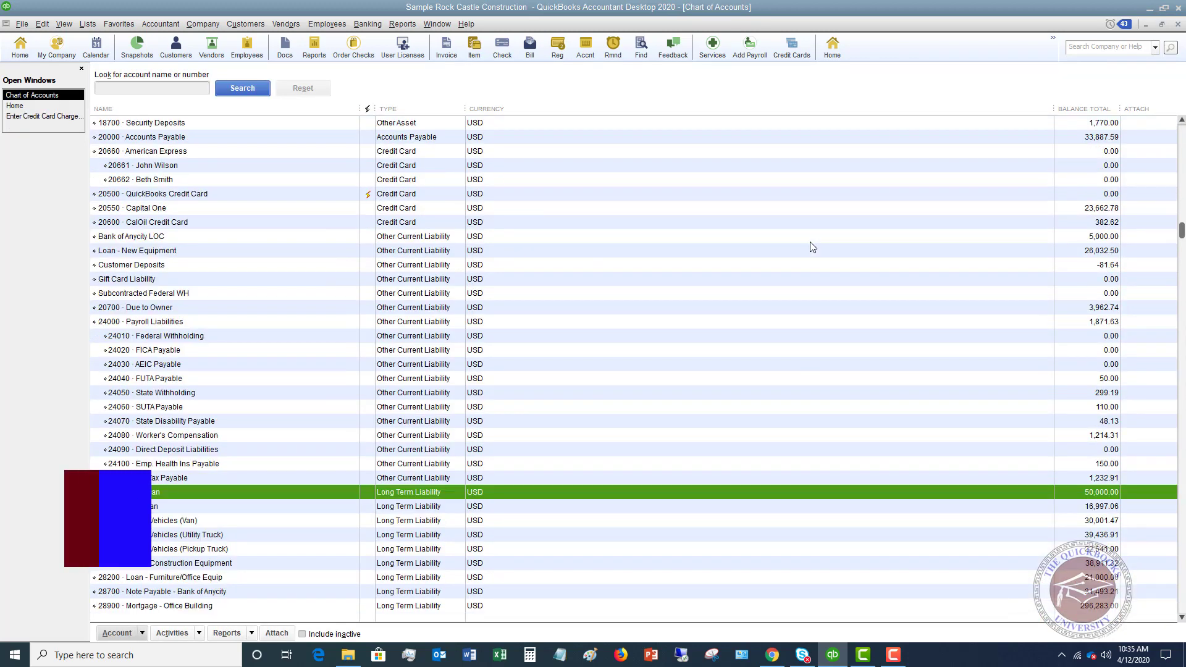
pyautogui.scroll(-2, 812, 247)
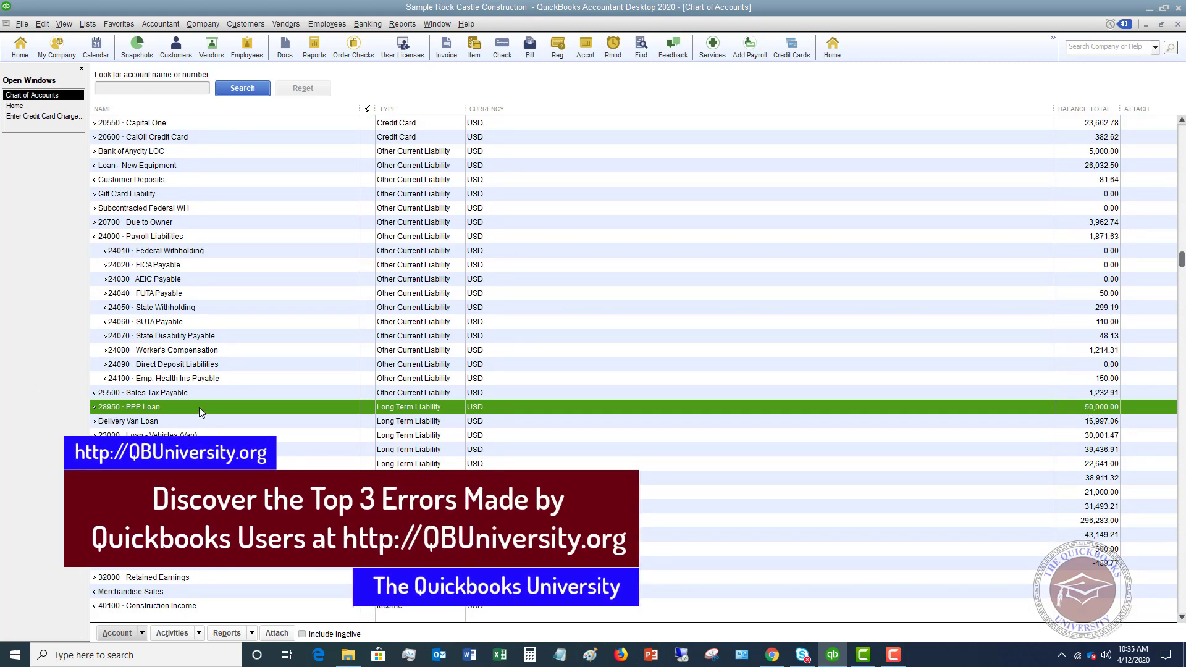
pyautogui.scroll(9, 198, 406)
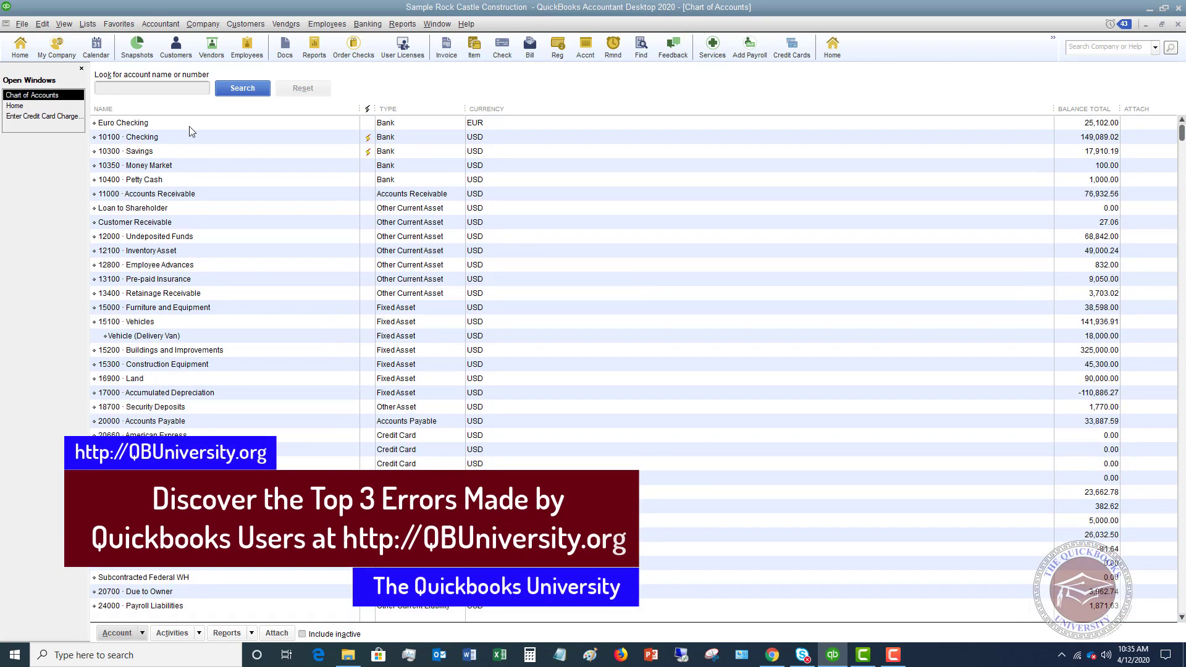
pyautogui.doubleClick(192, 136)
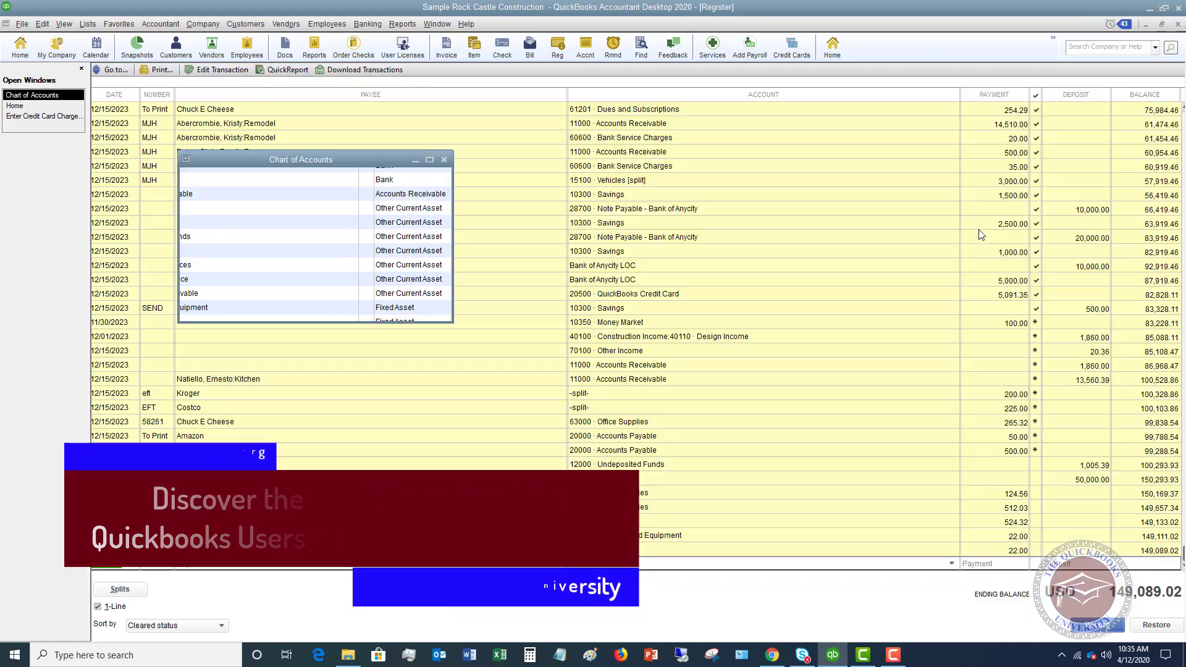